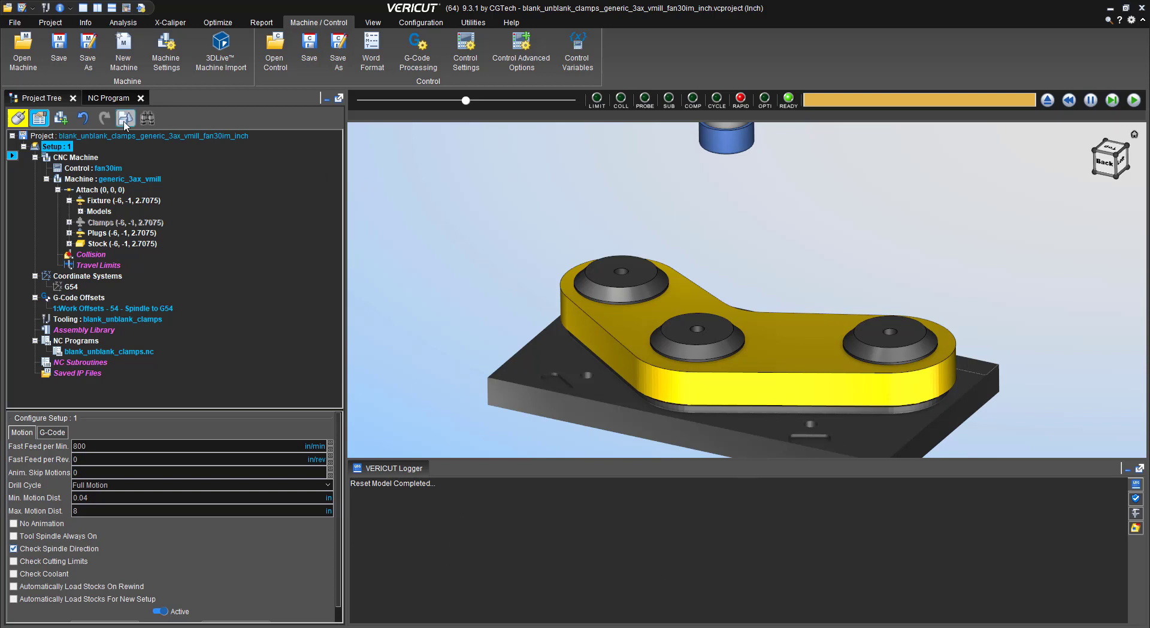
- Show the NC program, run the simulation, reset it to uncut stock, and open G-Code Processing
left_click(109, 100)
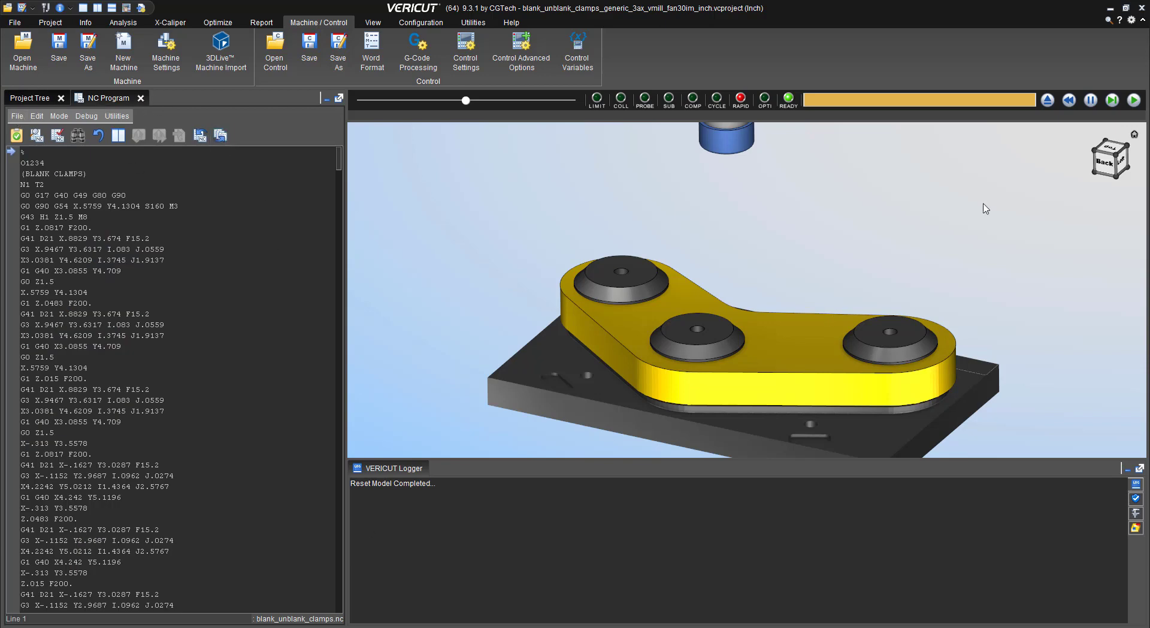
left_click(1133, 100)
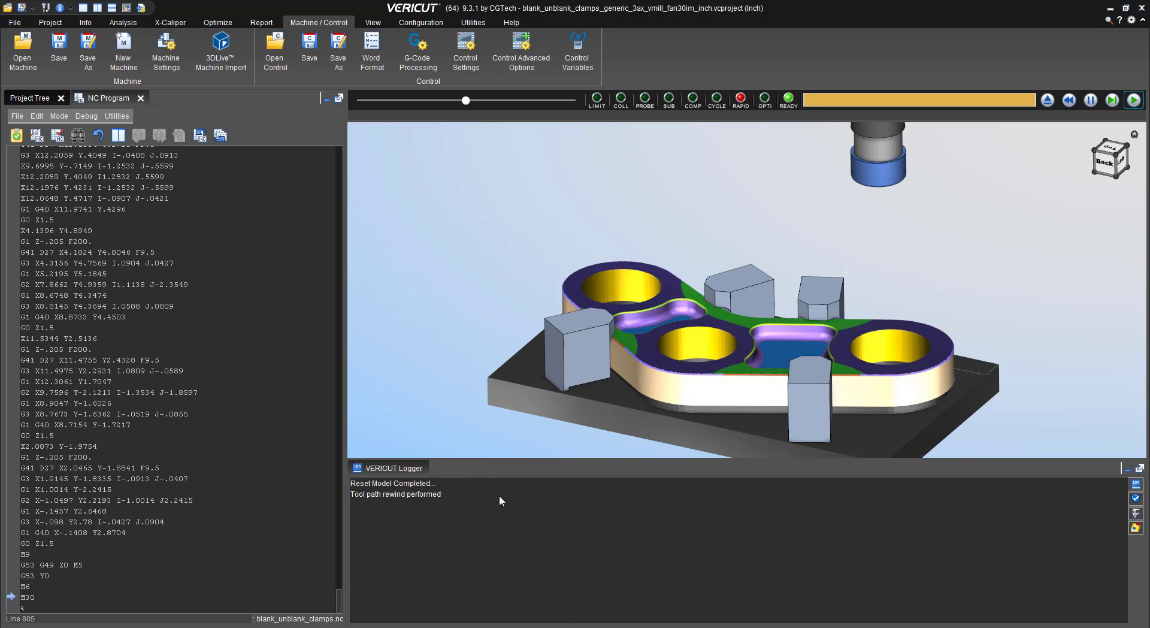
left_click(1048, 100)
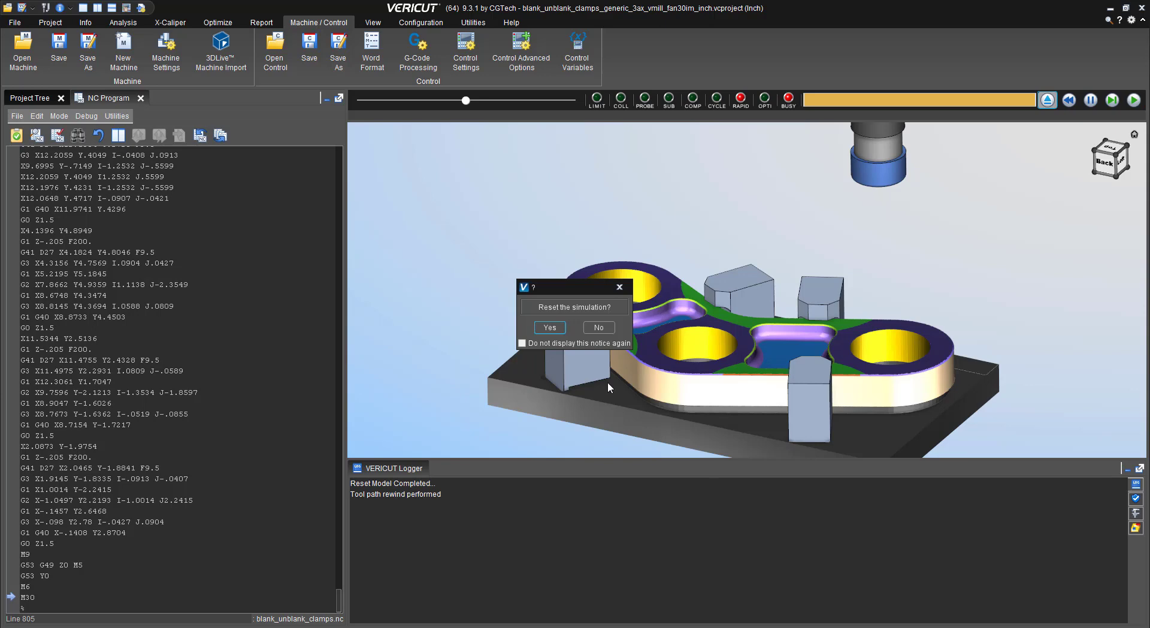
left_click(549, 327)
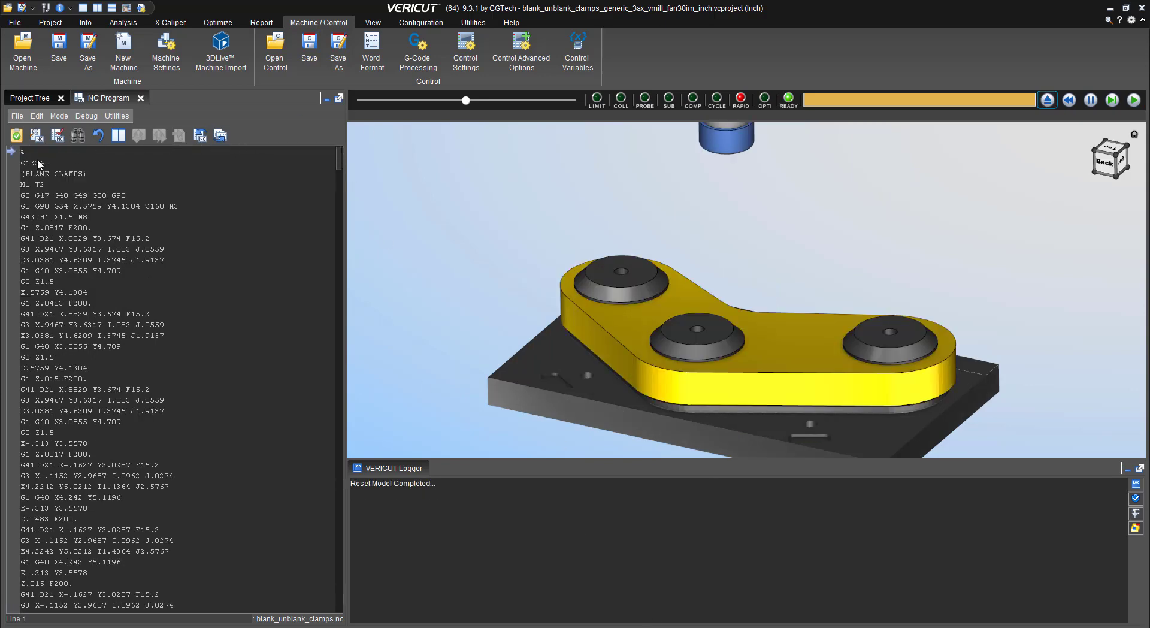
left_click(417, 54)
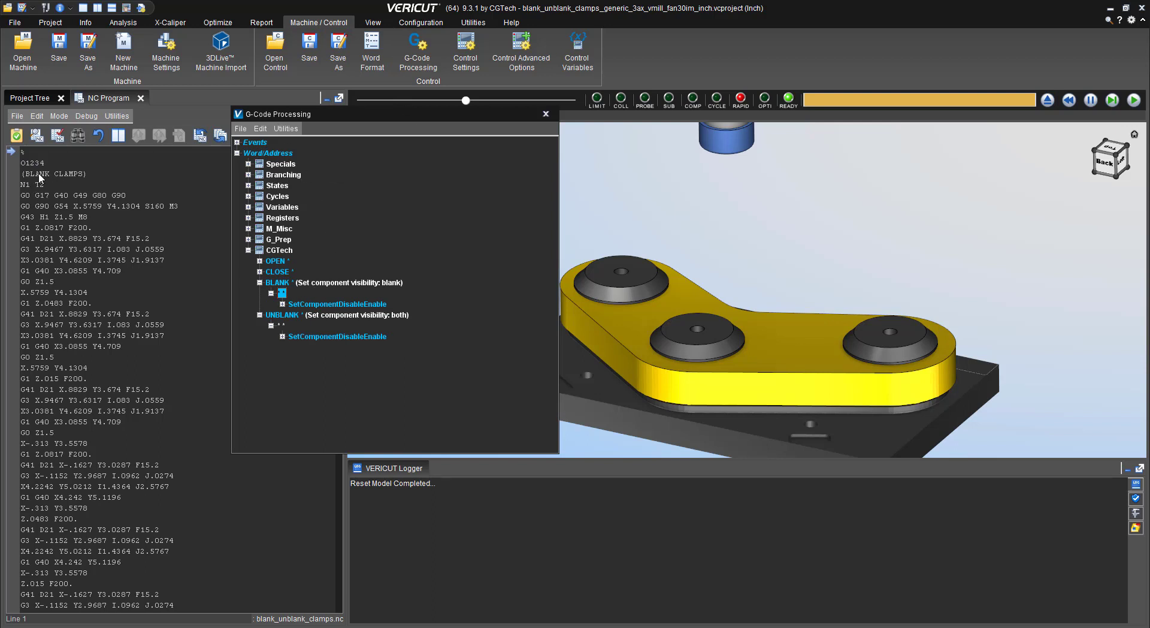
- Edit the BLANK word's macros, filter the list by 'mess', and select LoggerMessage
right_click(284, 285)
left_click(307, 292)
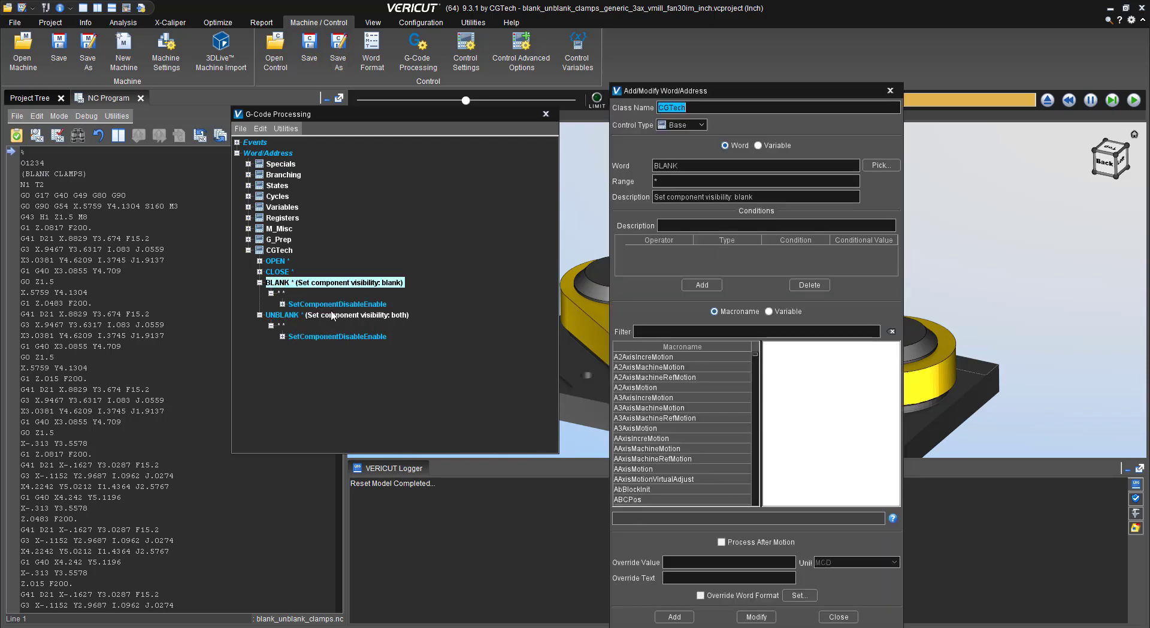
left_click(692, 327)
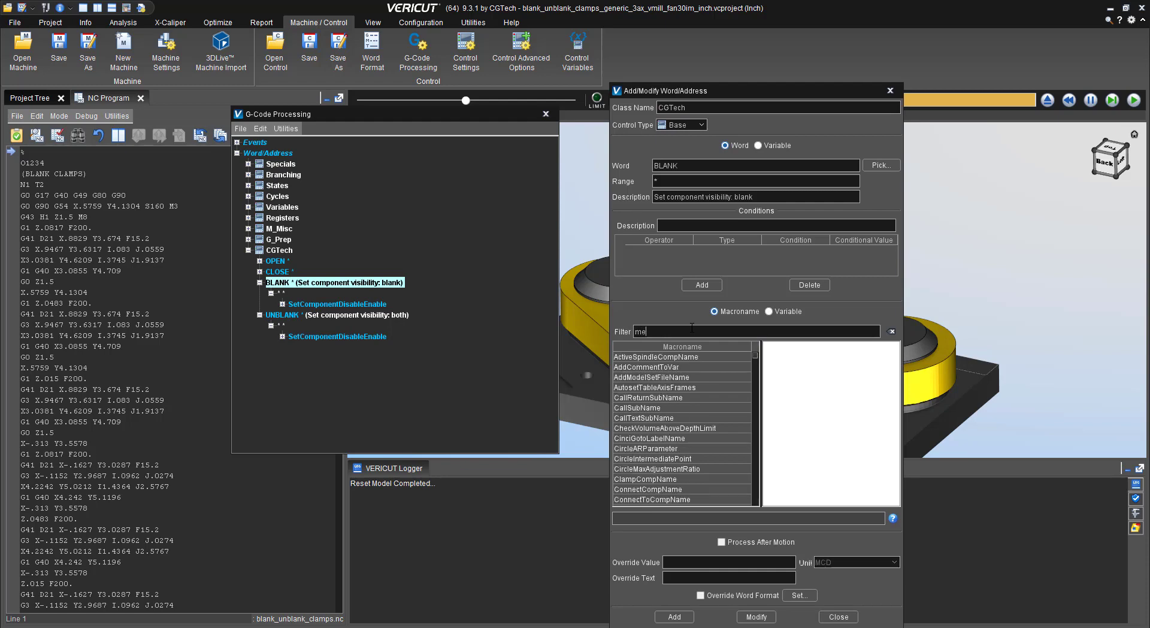
type("mess")
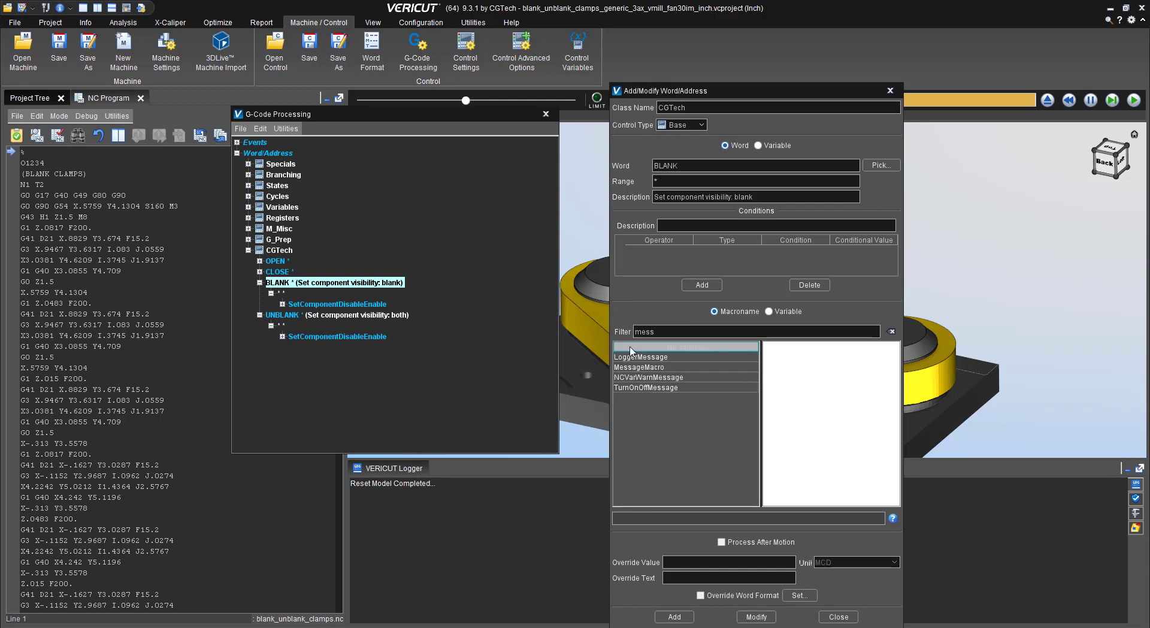
left_click(655, 368)
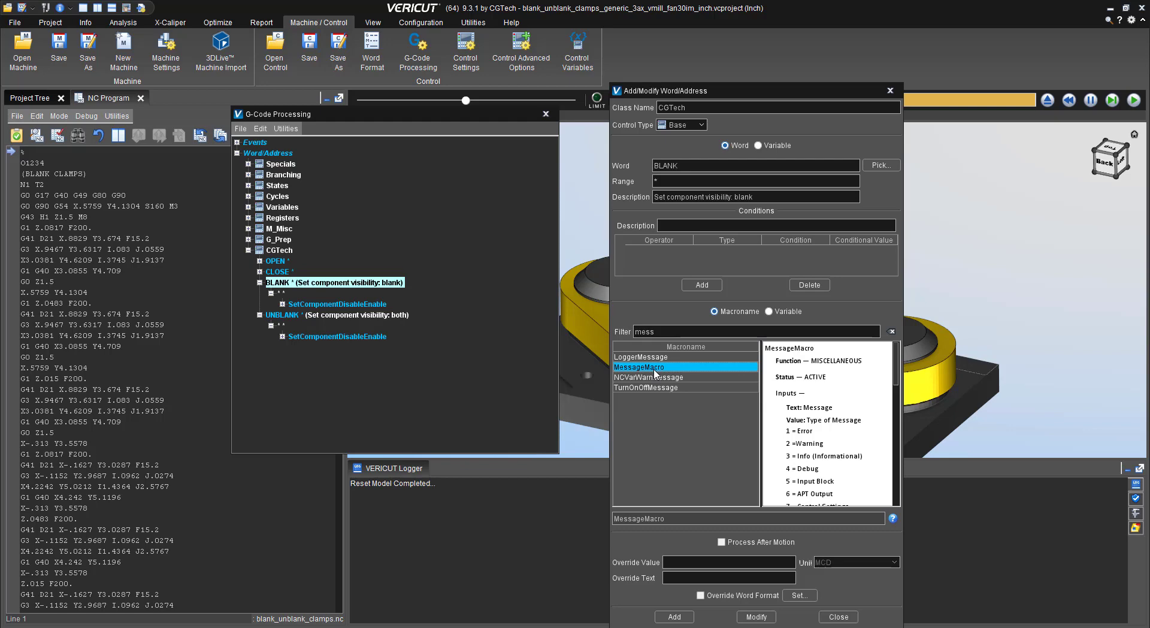
left_click(656, 357)
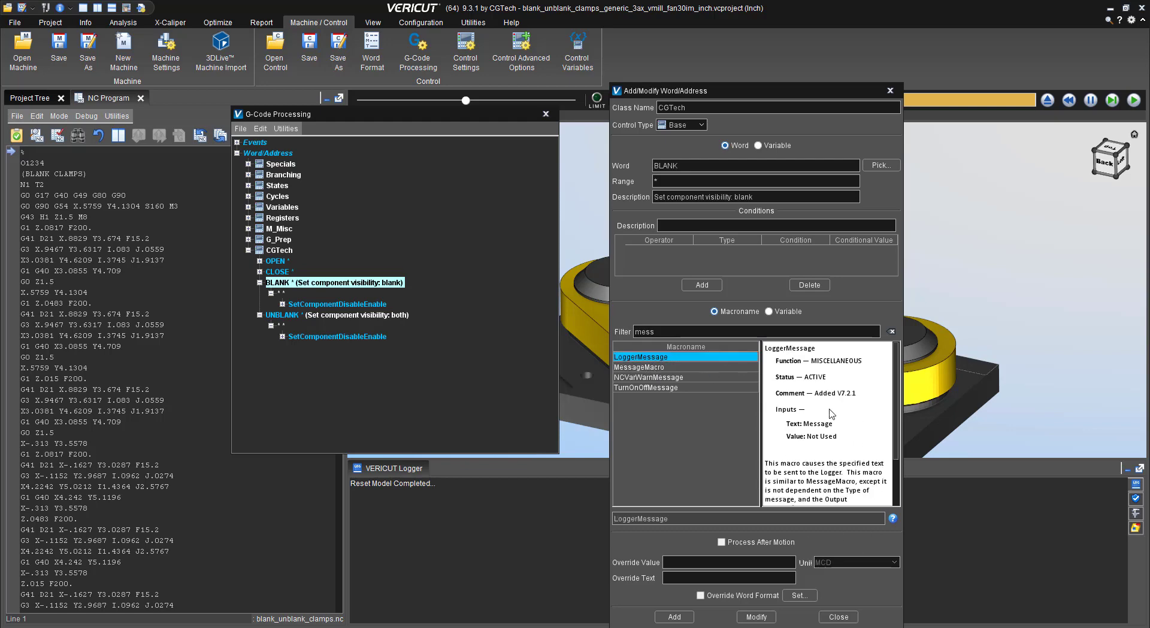
scroll(830, 473, "down", 2)
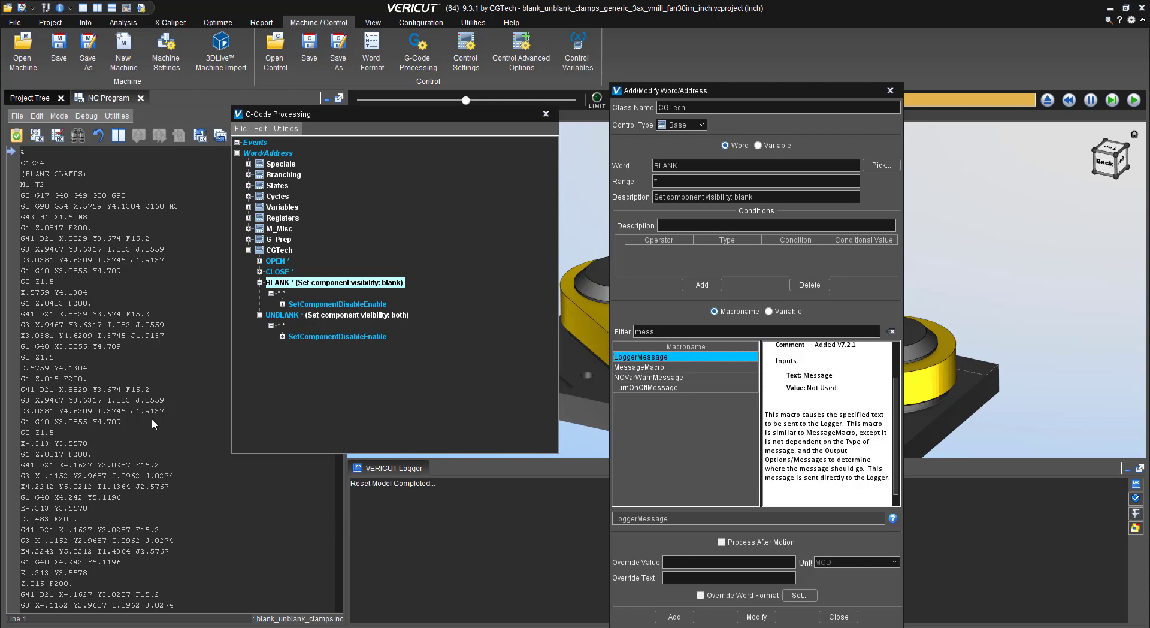
- Add LoggerMessage to BLANK with override text 'Component has been blanked' and close the editor
left_click(693, 578)
type("Component has been blanked")
left_click(674, 616)
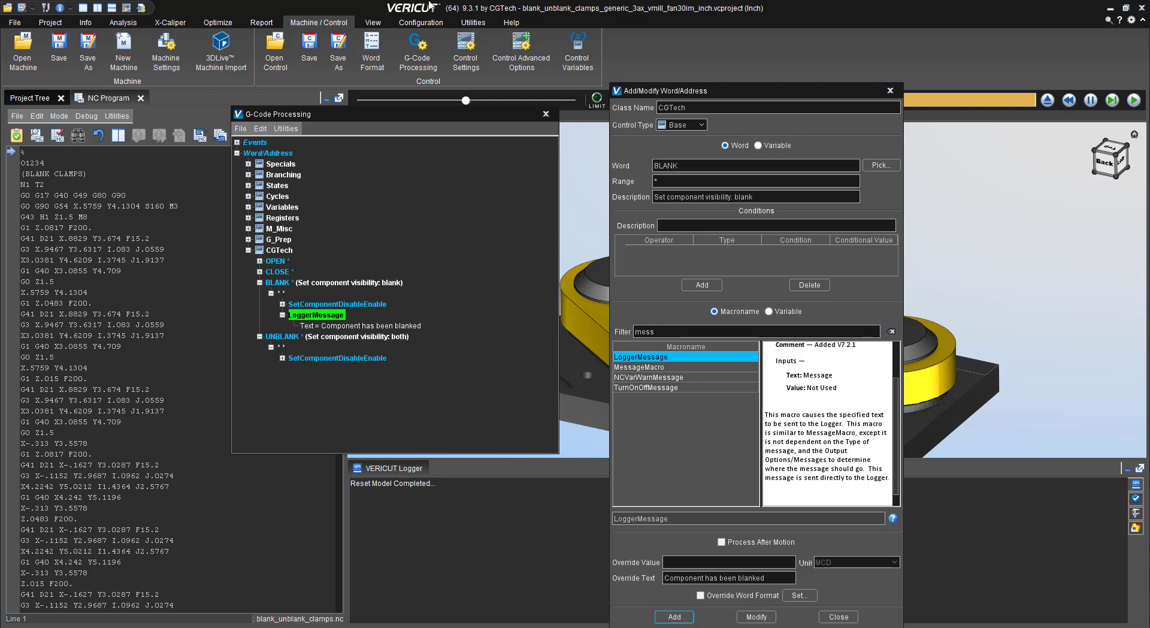
left_click(889, 90)
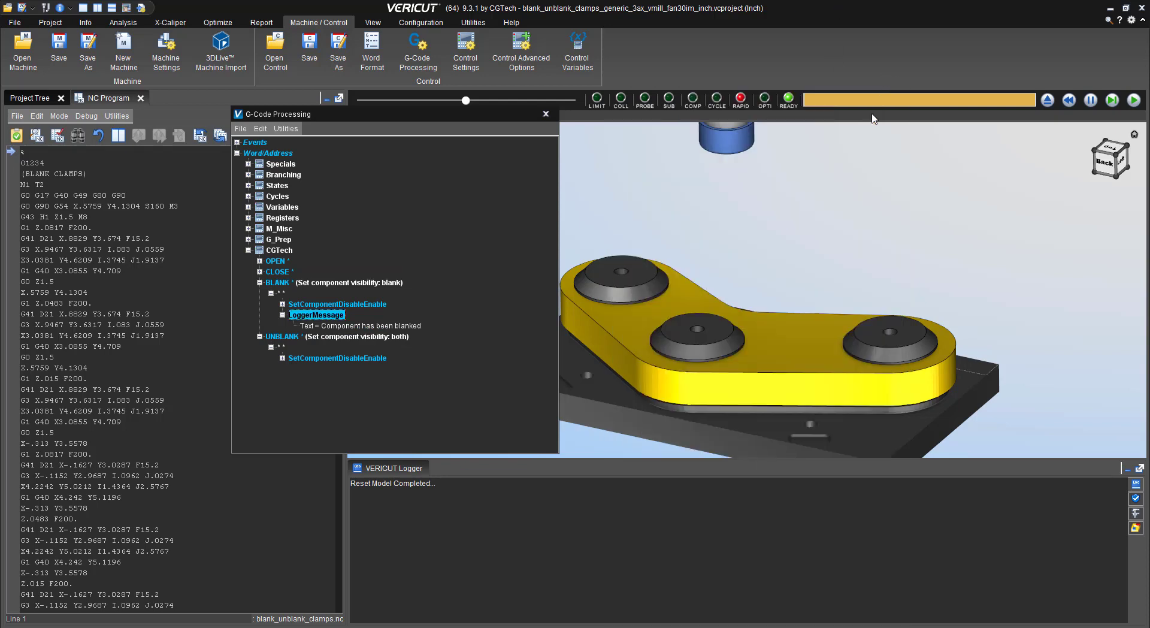
left_click(1047, 100)
left_click(1133, 100)
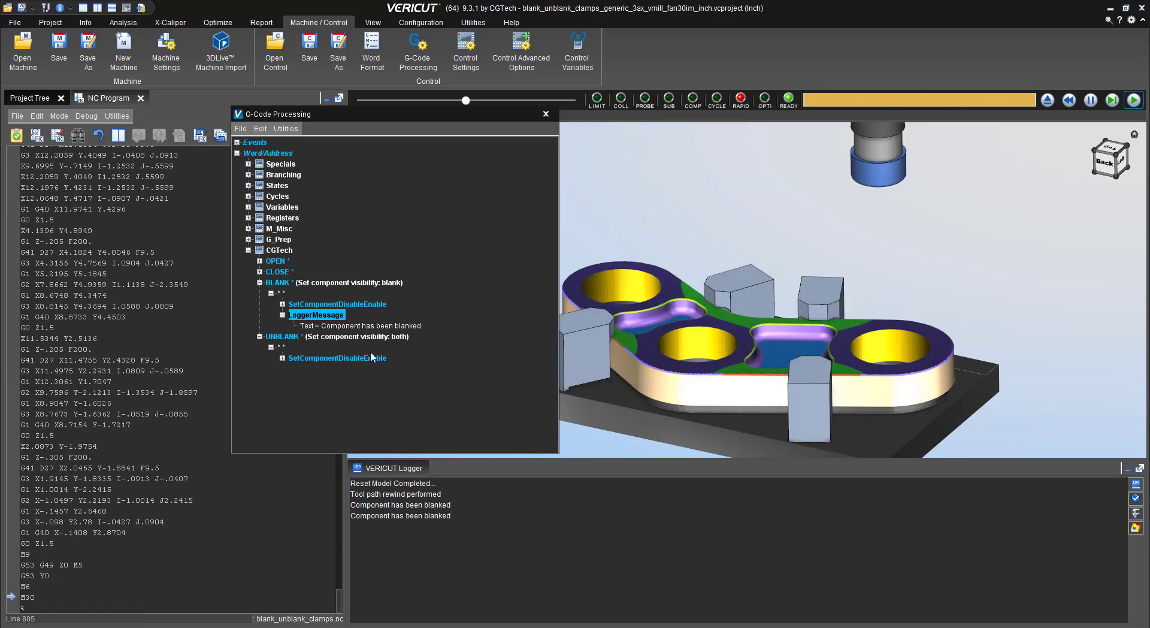
left_click(1047, 100)
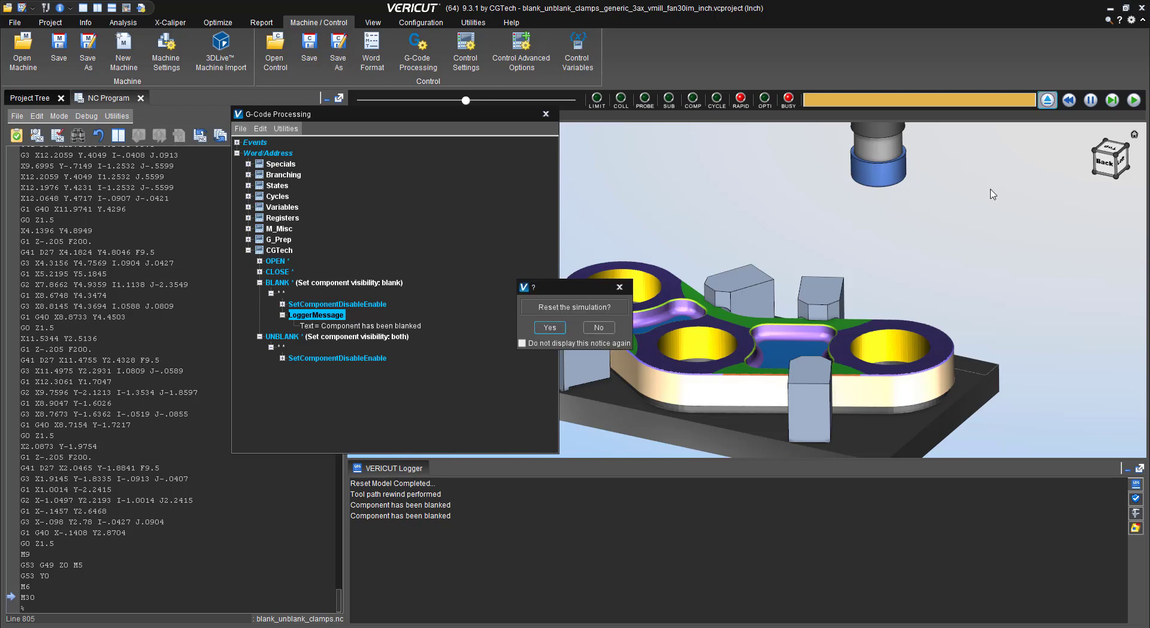
left_click(561, 326)
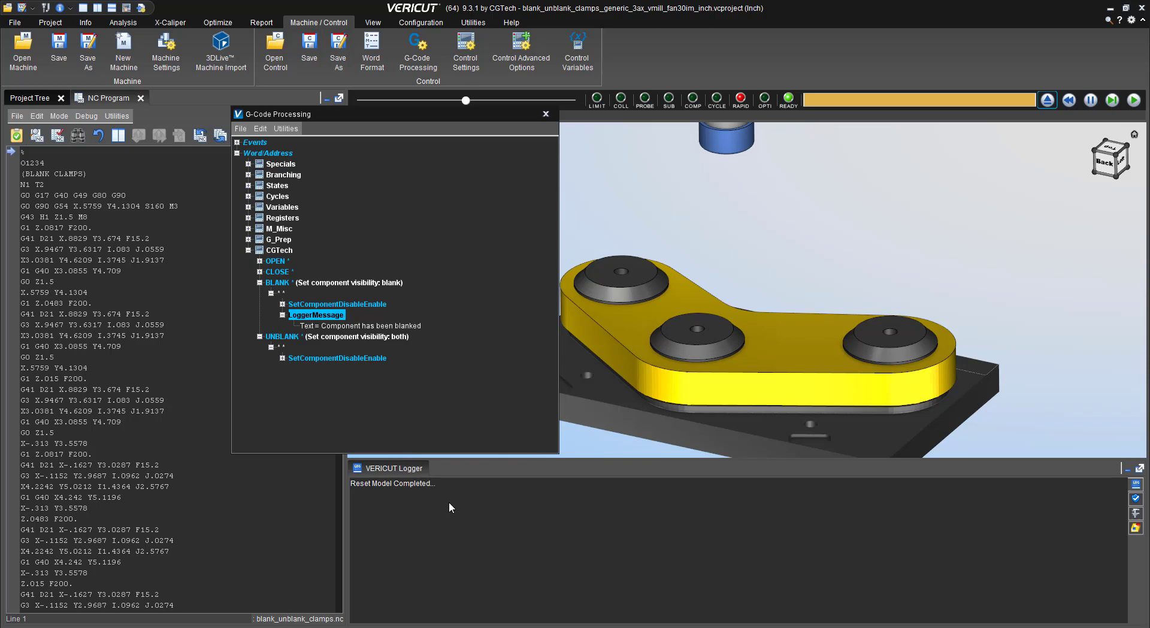
- Add a StopOptional macro with empty override text after LoggerMessage under BLANK
right_click(327, 315)
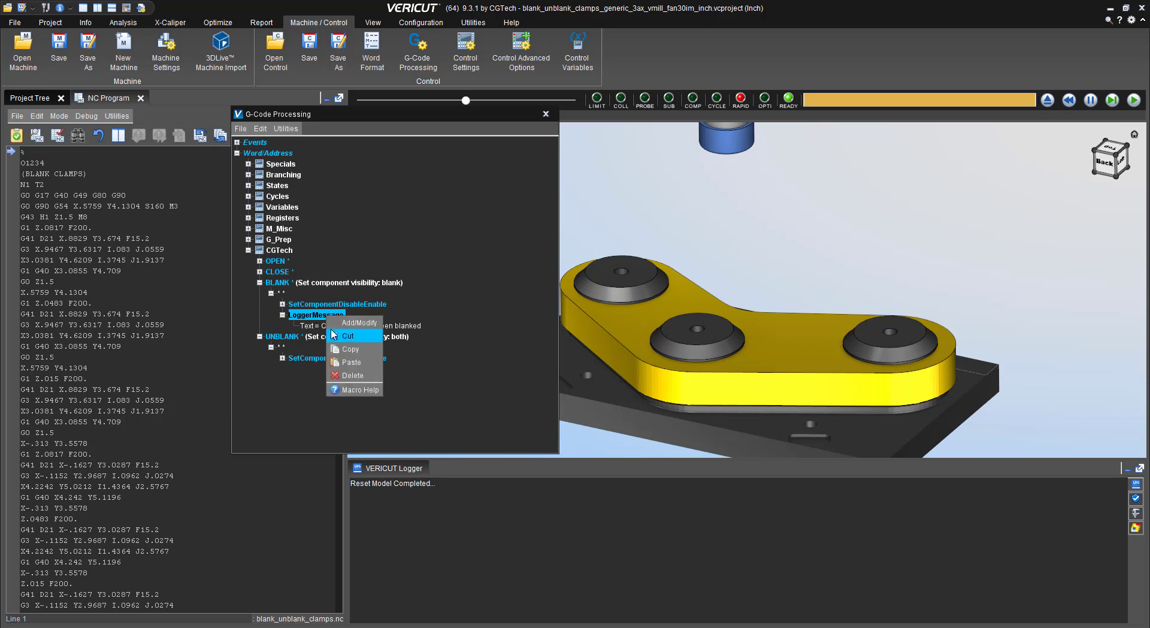
left_click(331, 324)
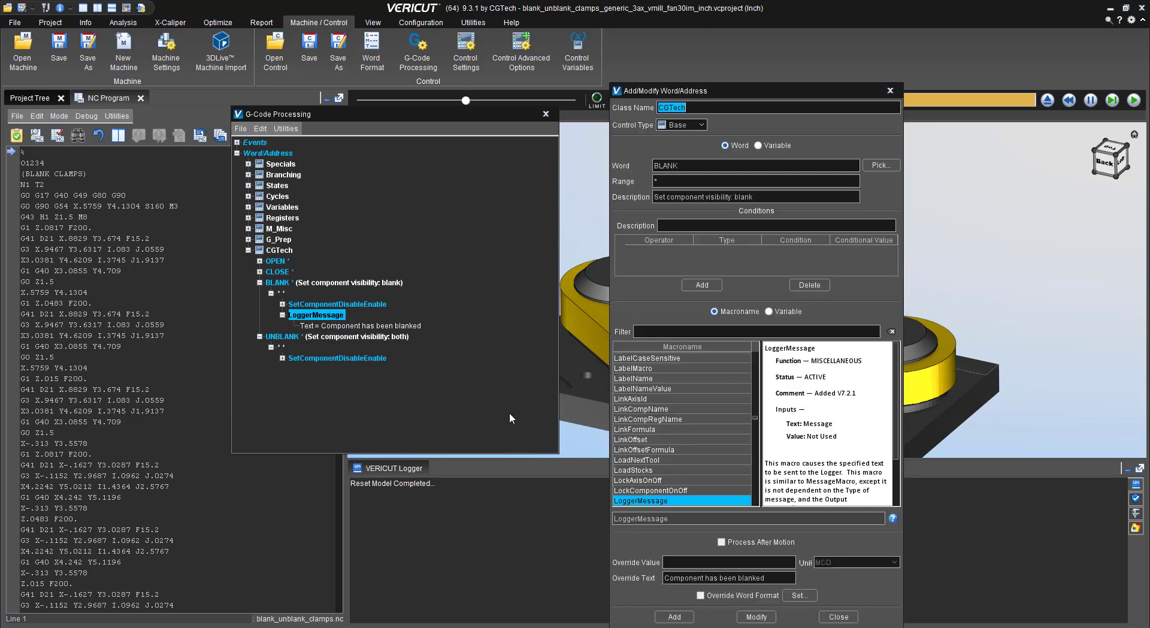
left_click(662, 331)
type("stop")
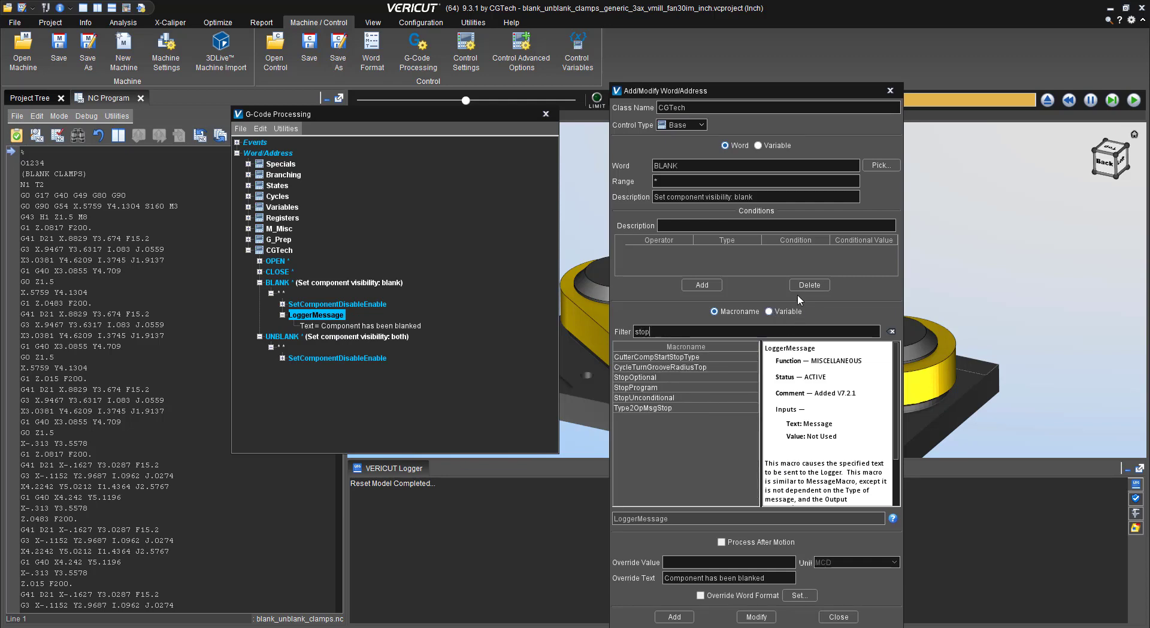
left_click(688, 379)
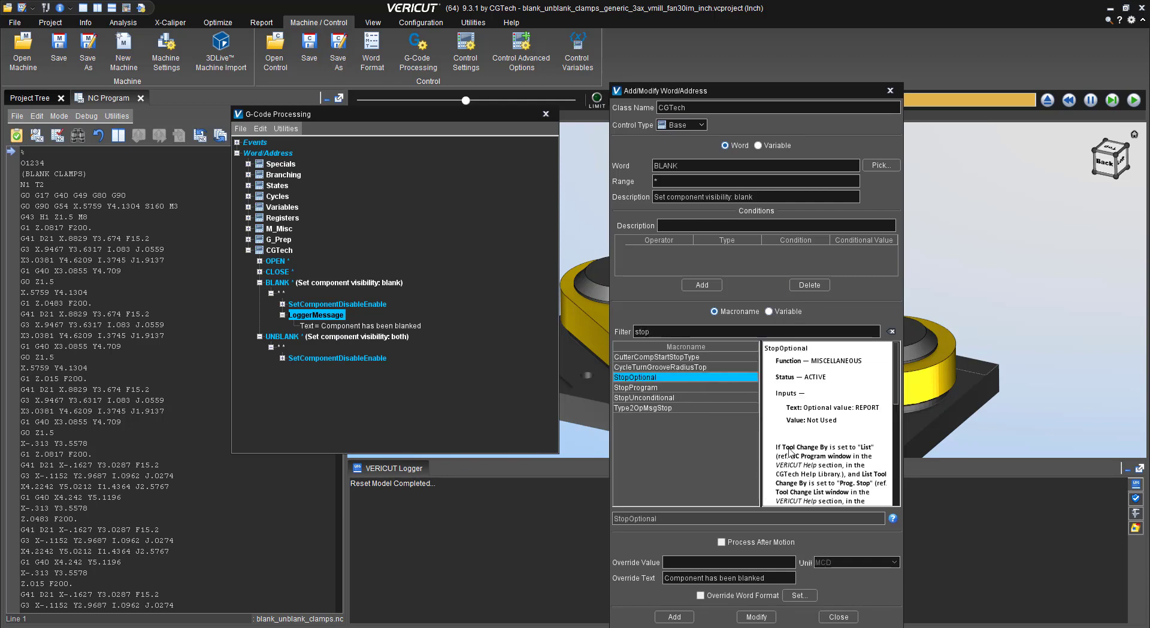
triple_click(788, 579)
key("BackSpace")
left_click(674, 616)
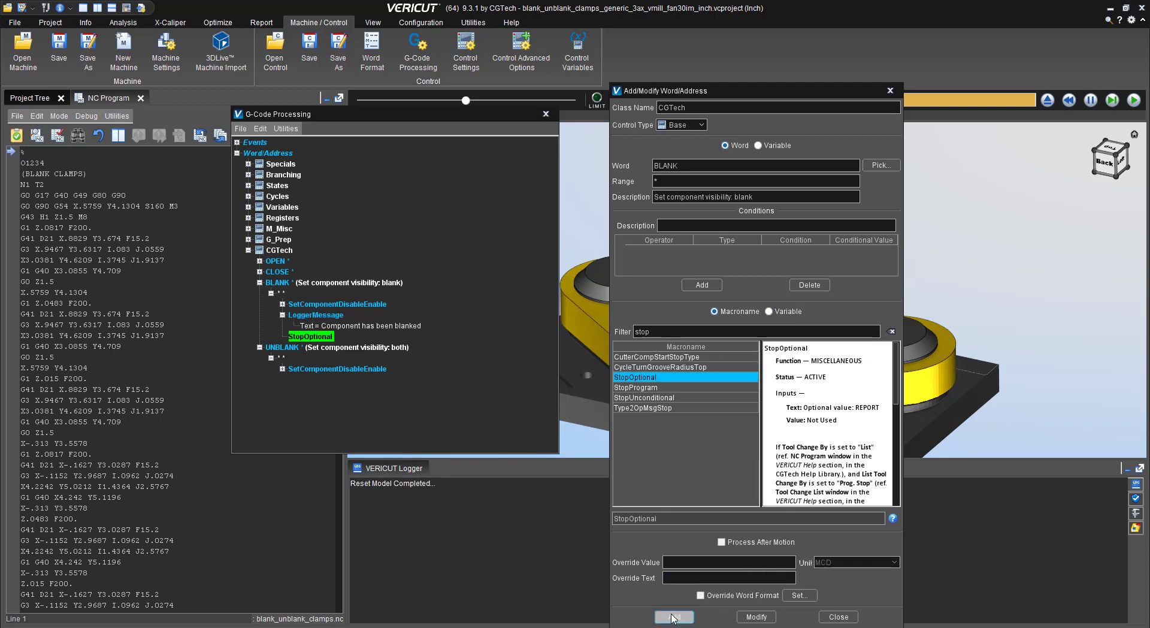
left_click(837, 616)
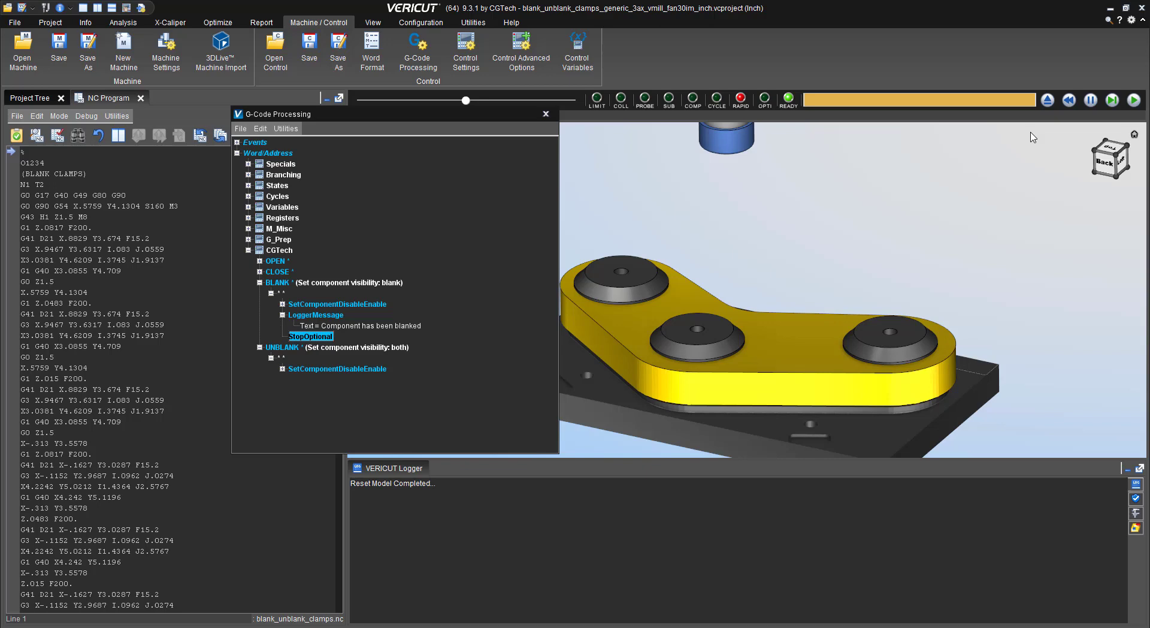
- Run the simulation, then reset it to the uncut part
left_click(1134, 101)
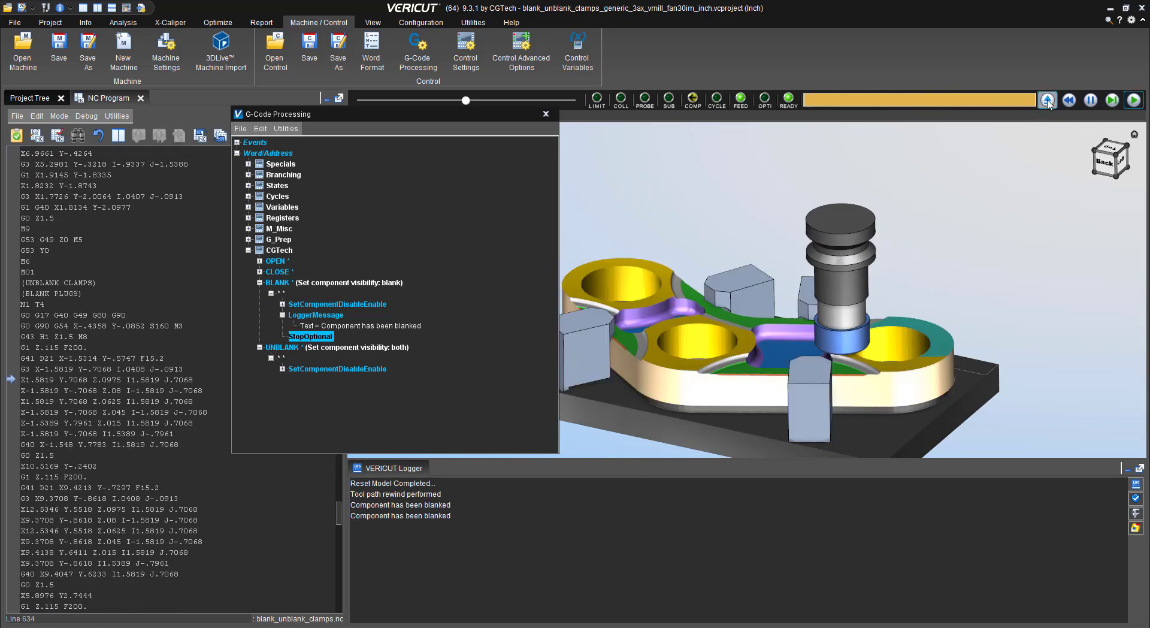
left_click(1047, 100)
left_click(551, 329)
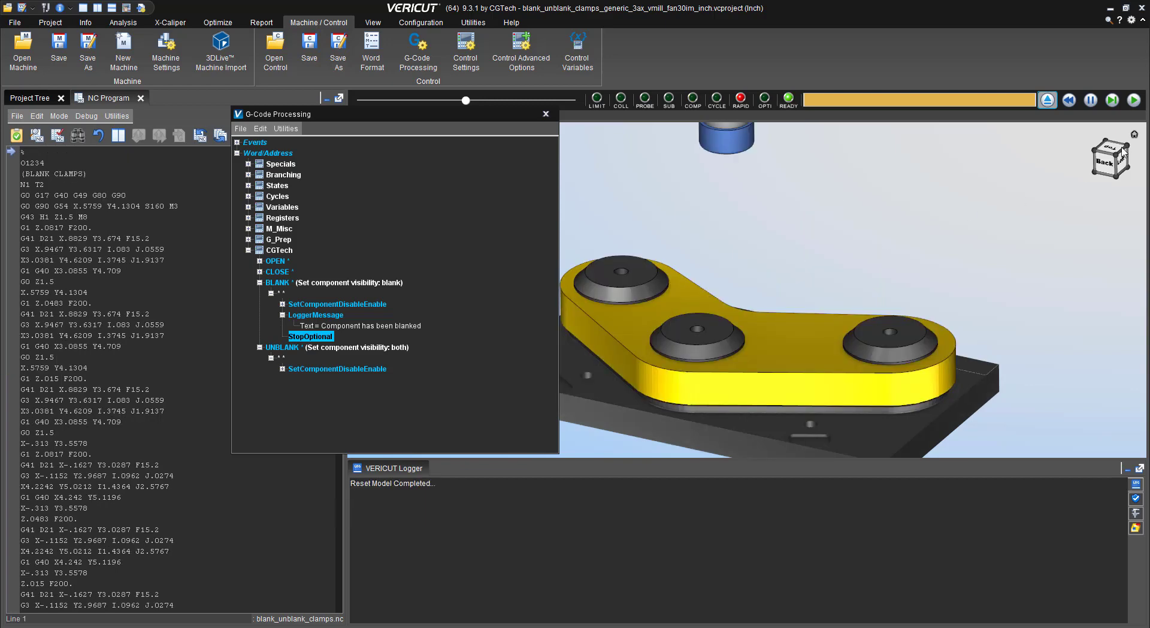
- Add Optional Stop as a Stop At condition alongside Max Errors 1 and Max Warnings 1
mouse_move(1134, 100)
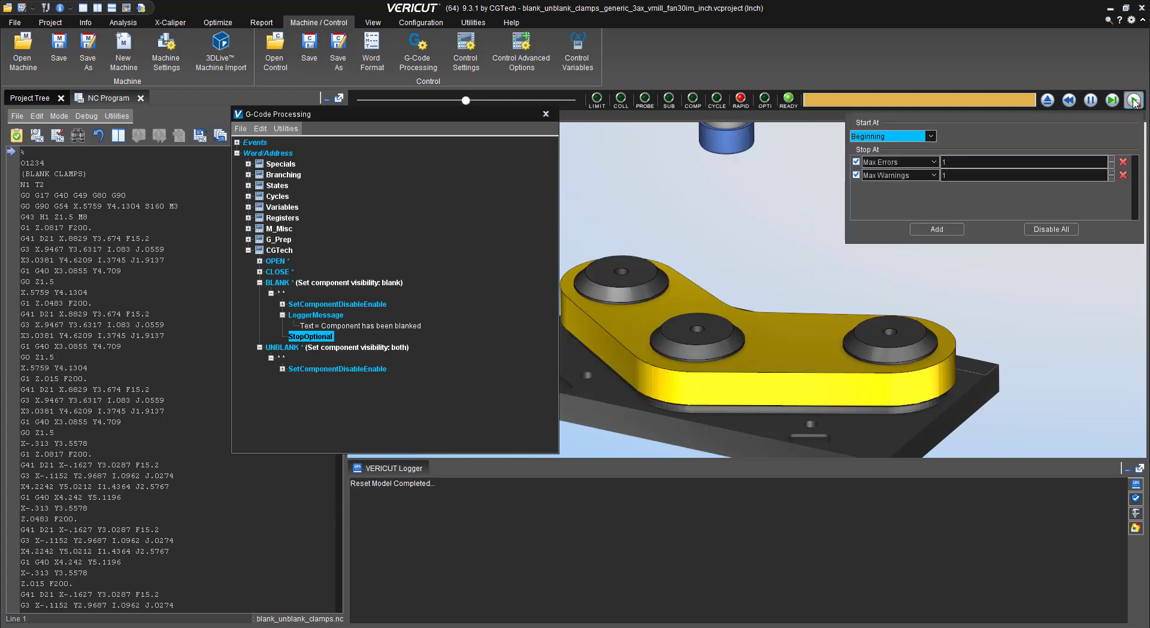
left_click(928, 227)
left_click(929, 190)
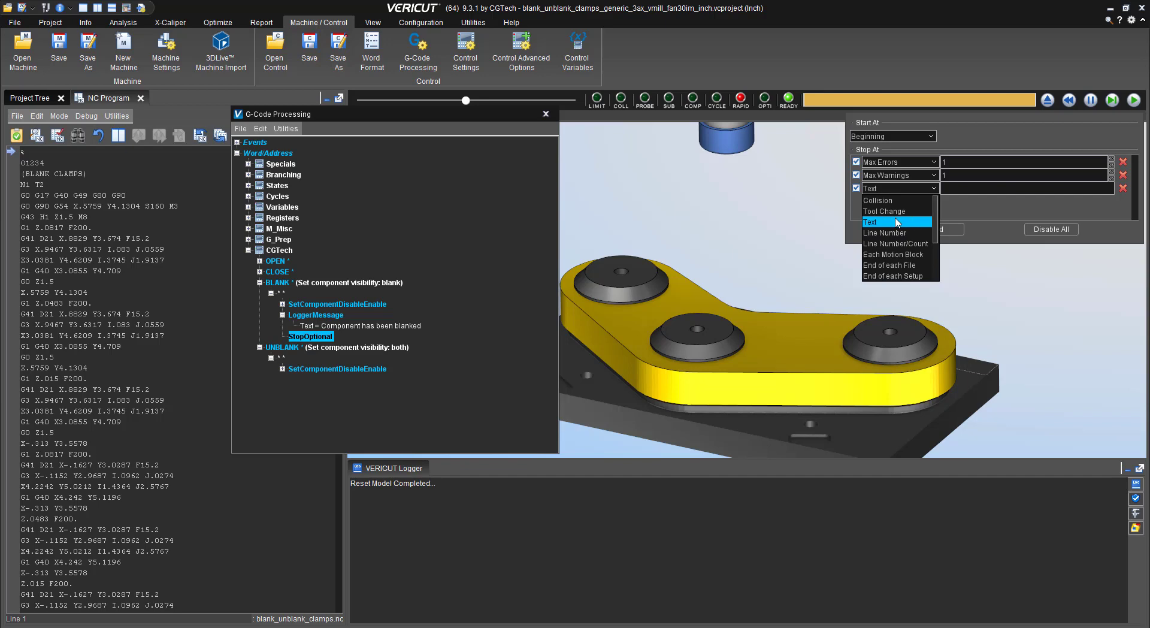
scroll(897, 223, "down", 1)
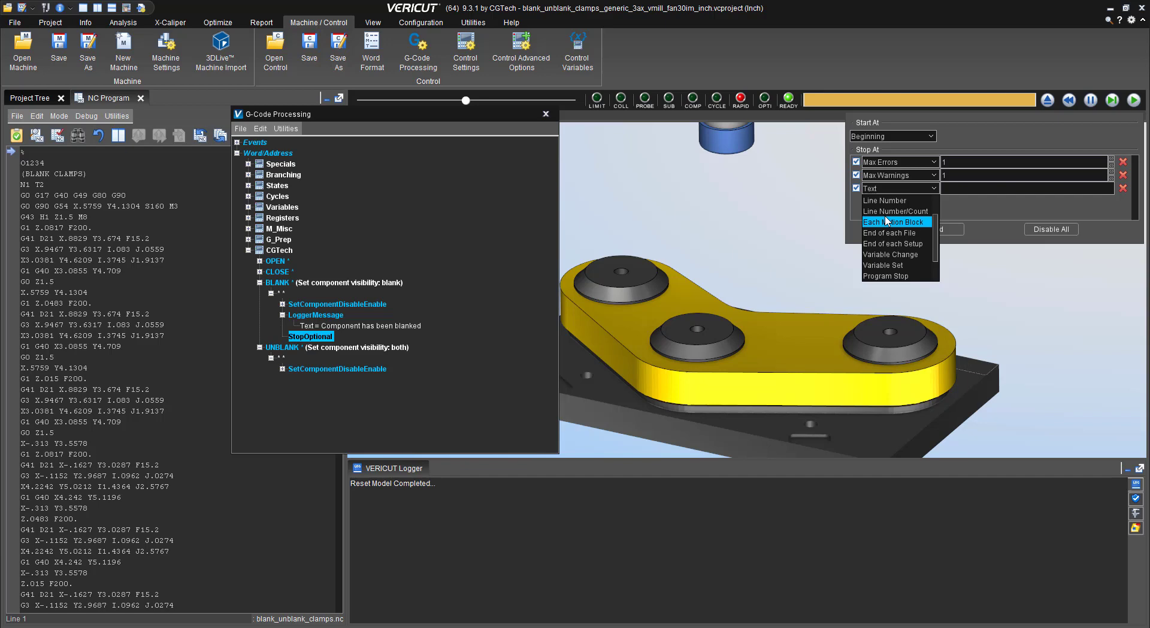
scroll(883, 219, "down", 1)
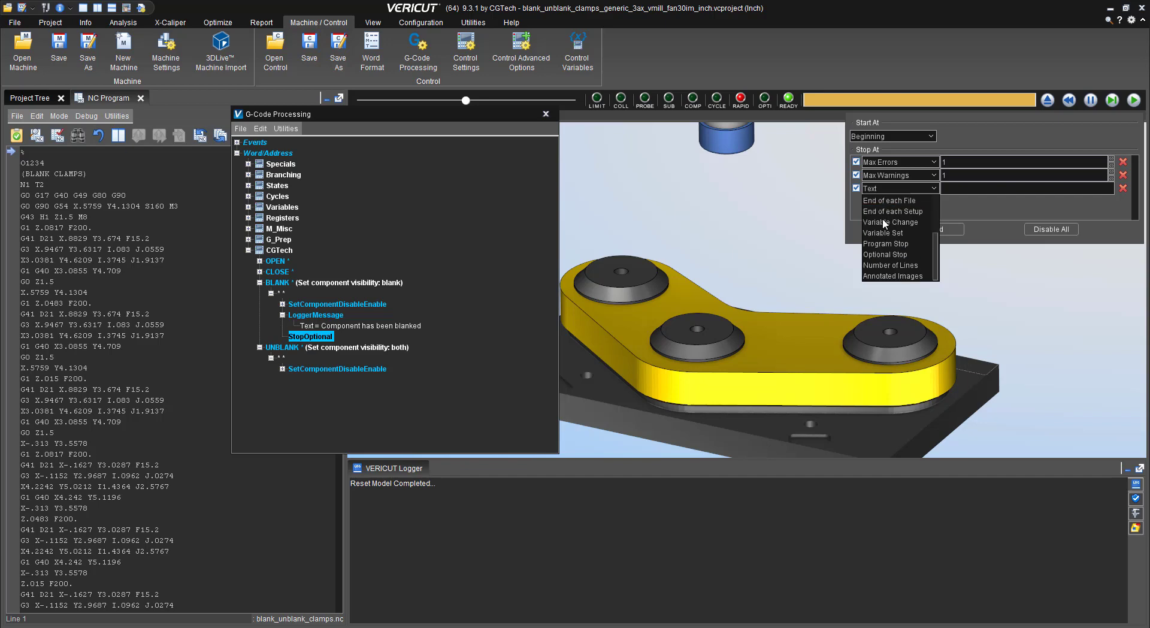
left_click(898, 255)
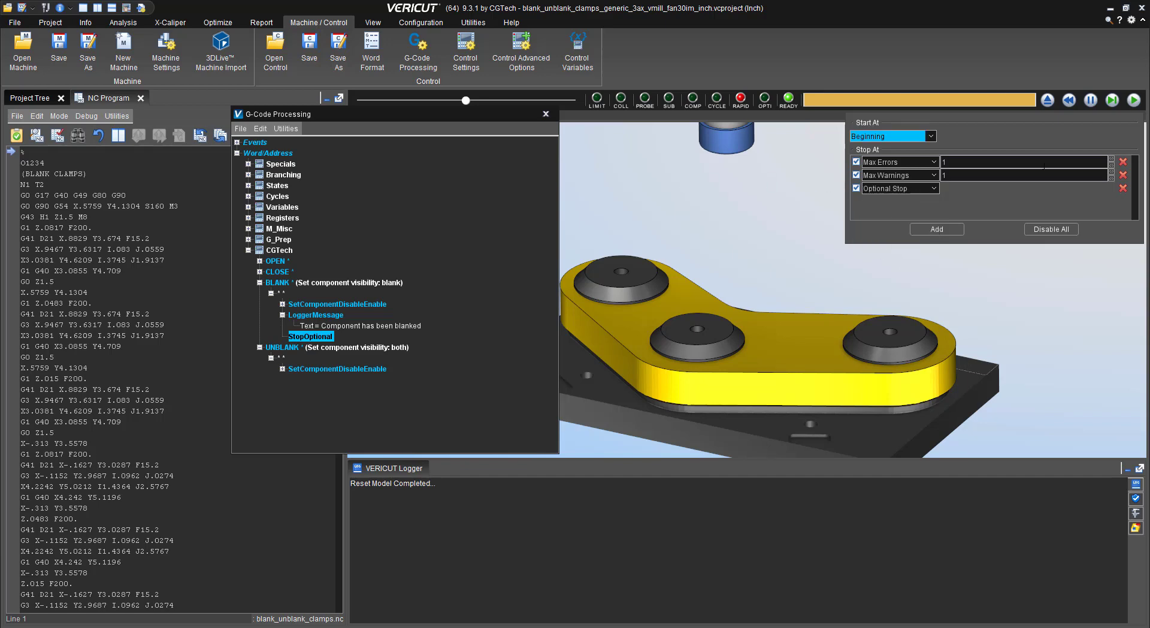
- Run the simulation, resuming it after each optional stop triggered by blanking components
left_click(1134, 101)
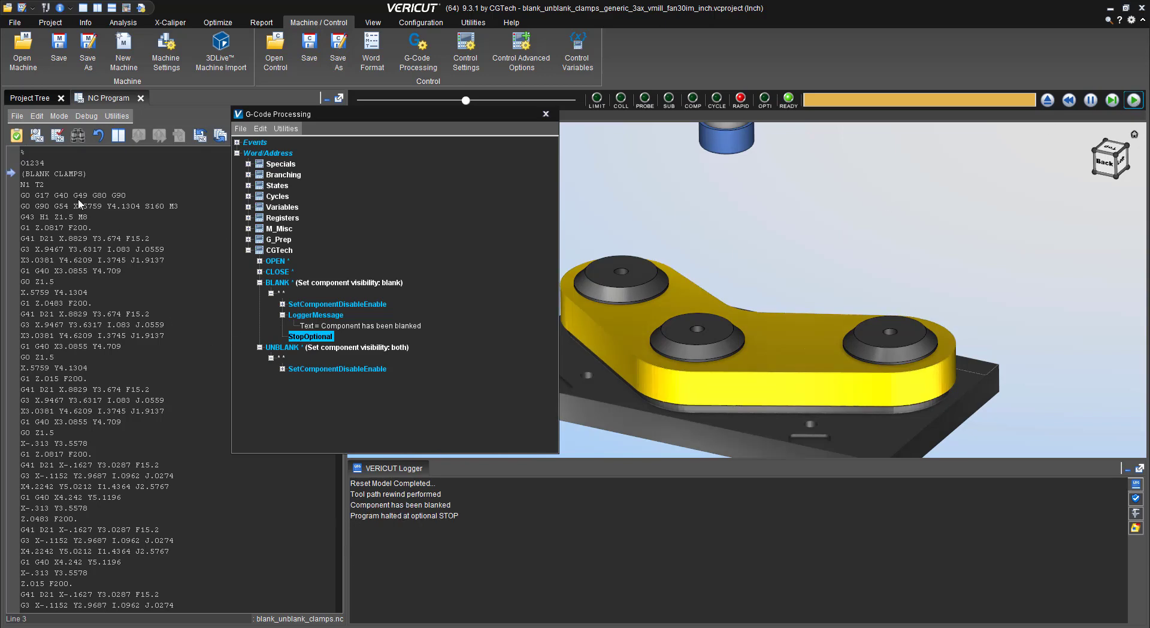
left_click(1133, 101)
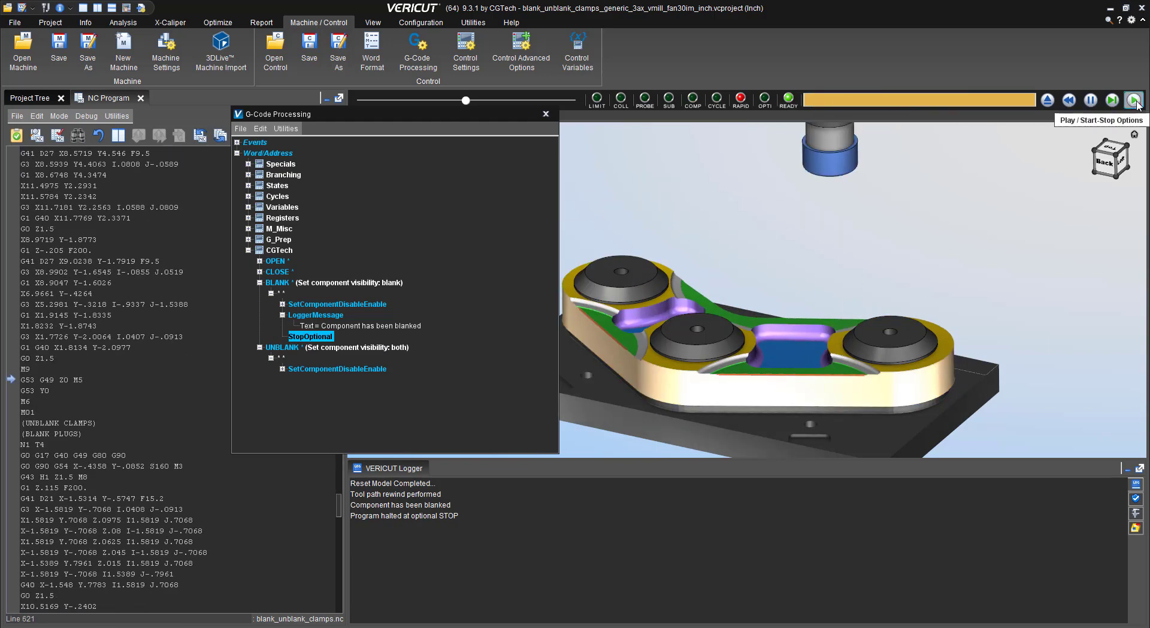
left_click(1134, 100)
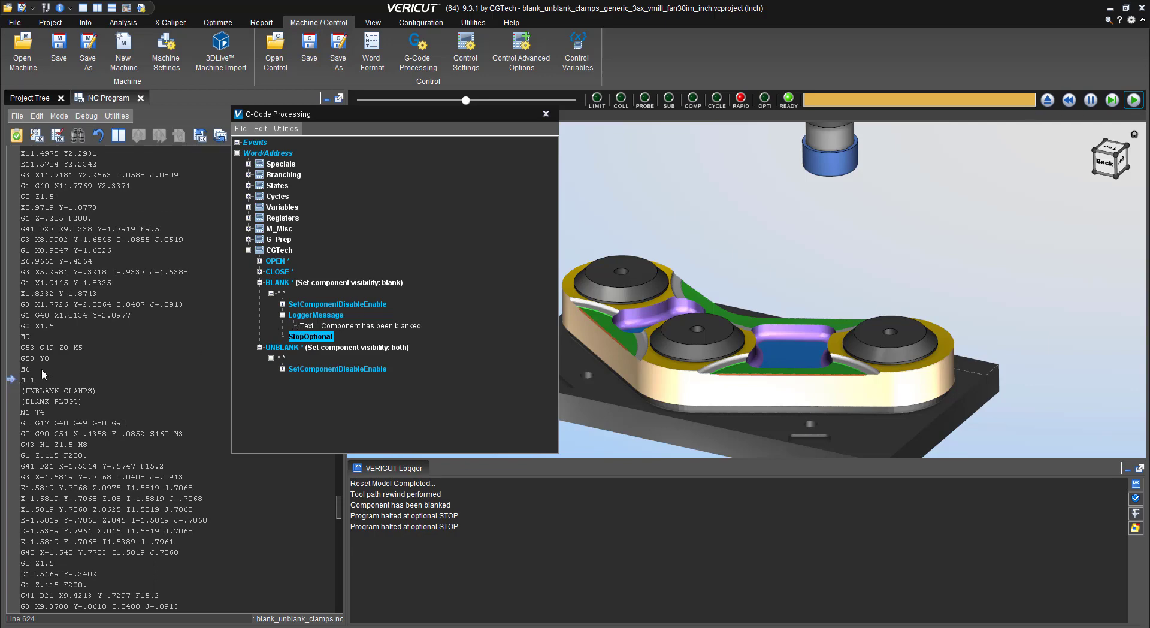
left_click(1133, 100)
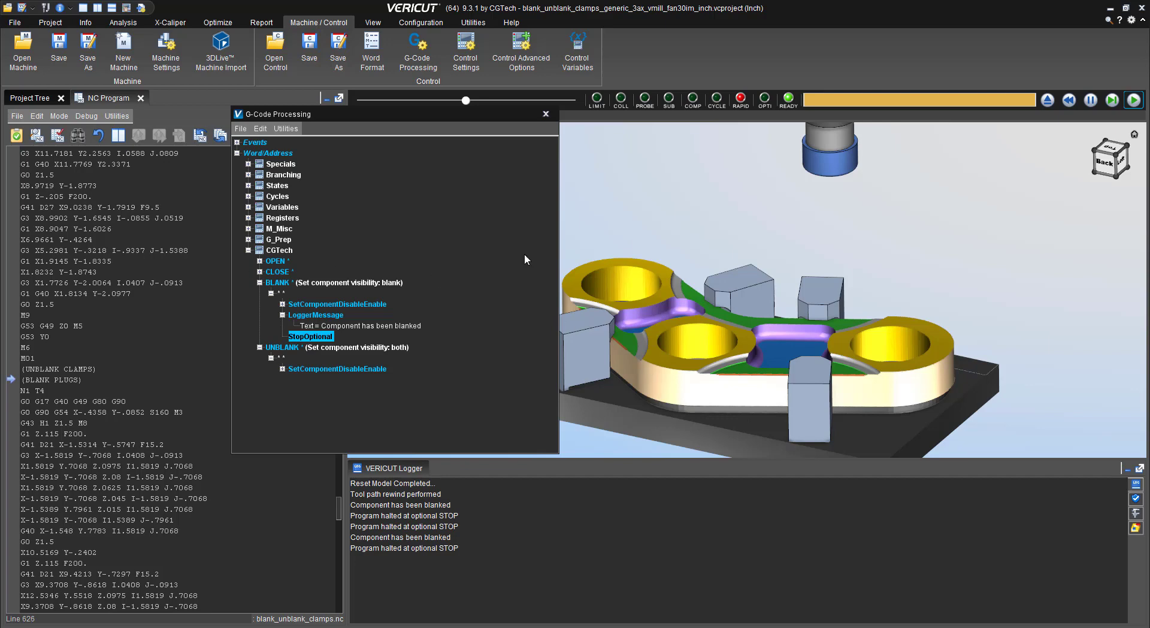
- Reset the simulation and delete the StopOptional entry under BLANK
left_click(1047, 100)
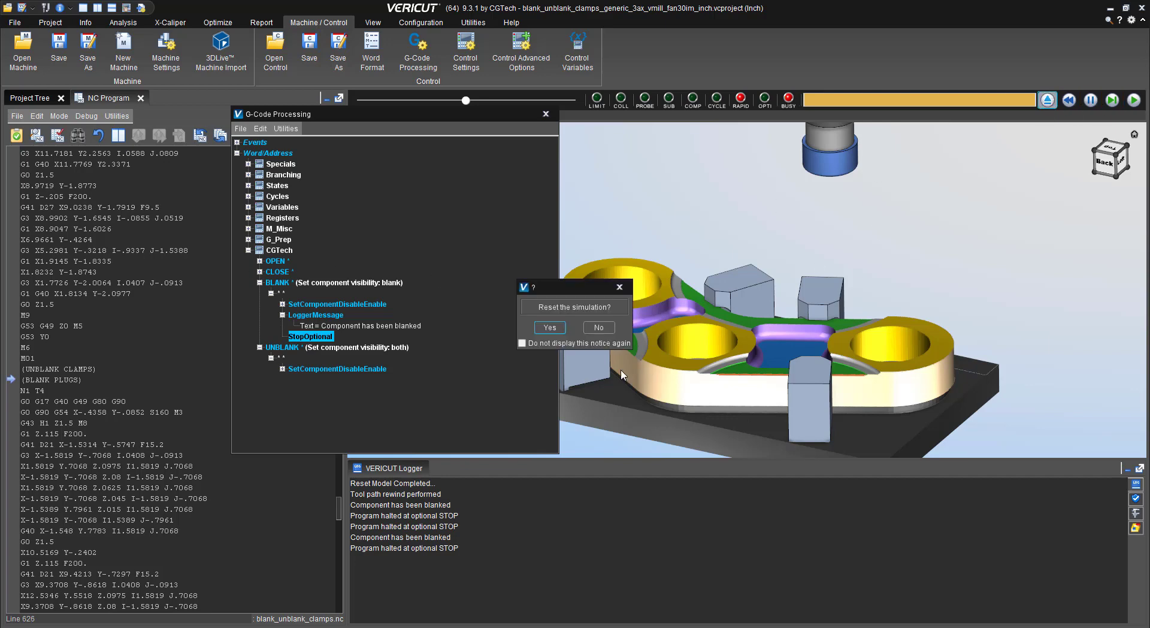
left_click(562, 329)
right_click(322, 335)
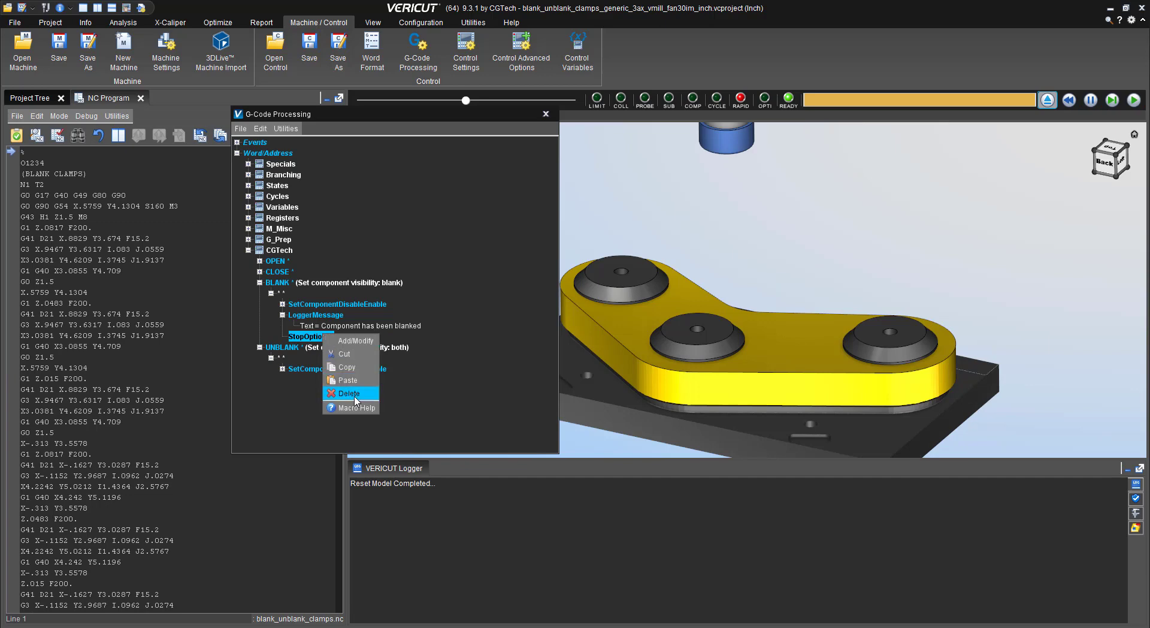
left_click(349, 393)
- Replace BLANK's LoggerMessage with MessageMacro using Value 2, then close the editor
right_click(317, 316)
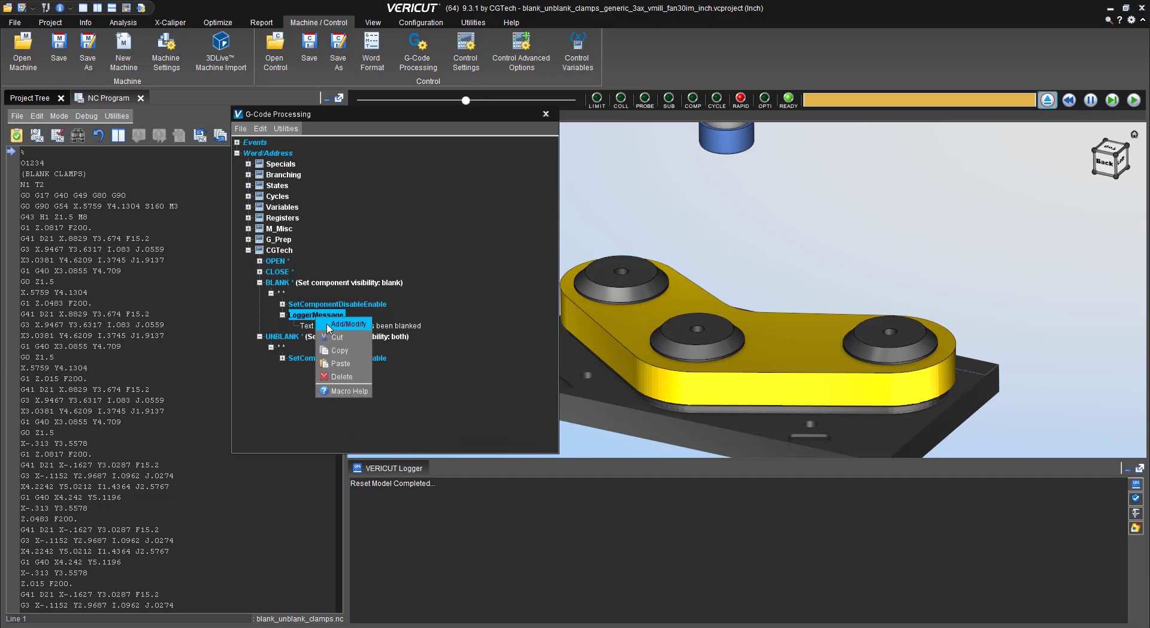
left_click(335, 324)
left_click(730, 330)
type("mess")
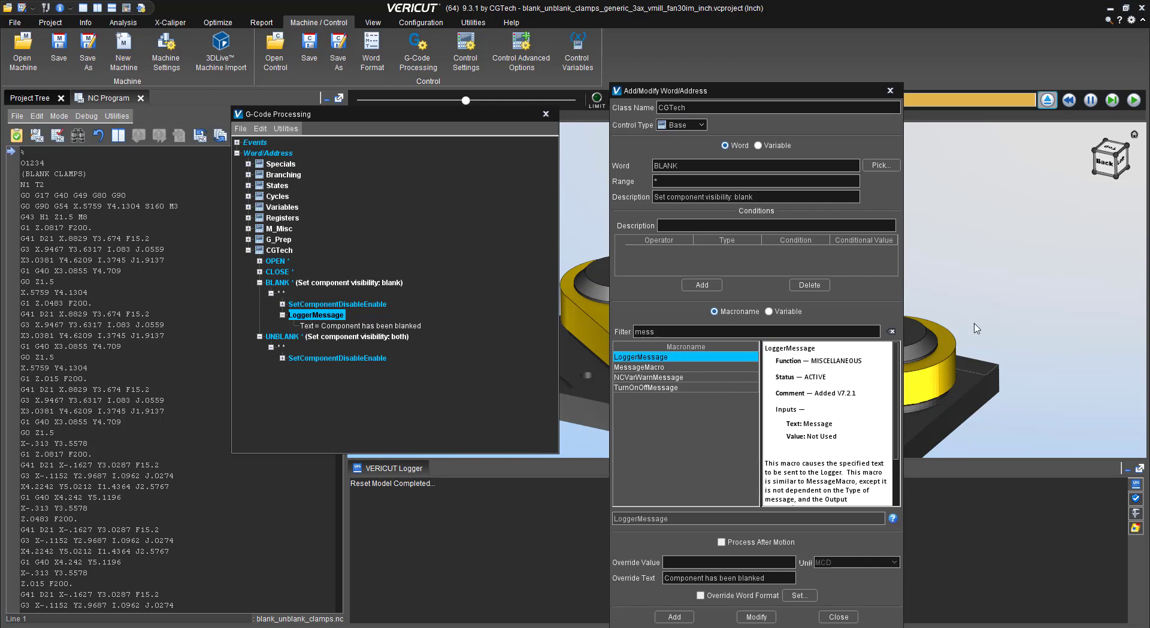
left_click(675, 366)
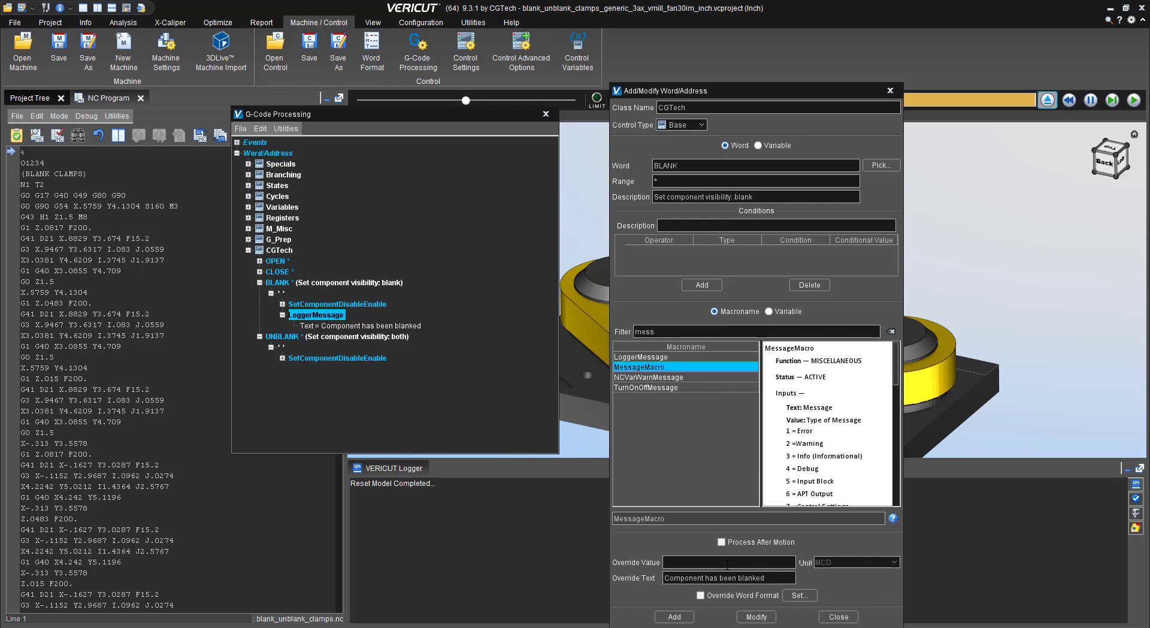
left_click(756, 617)
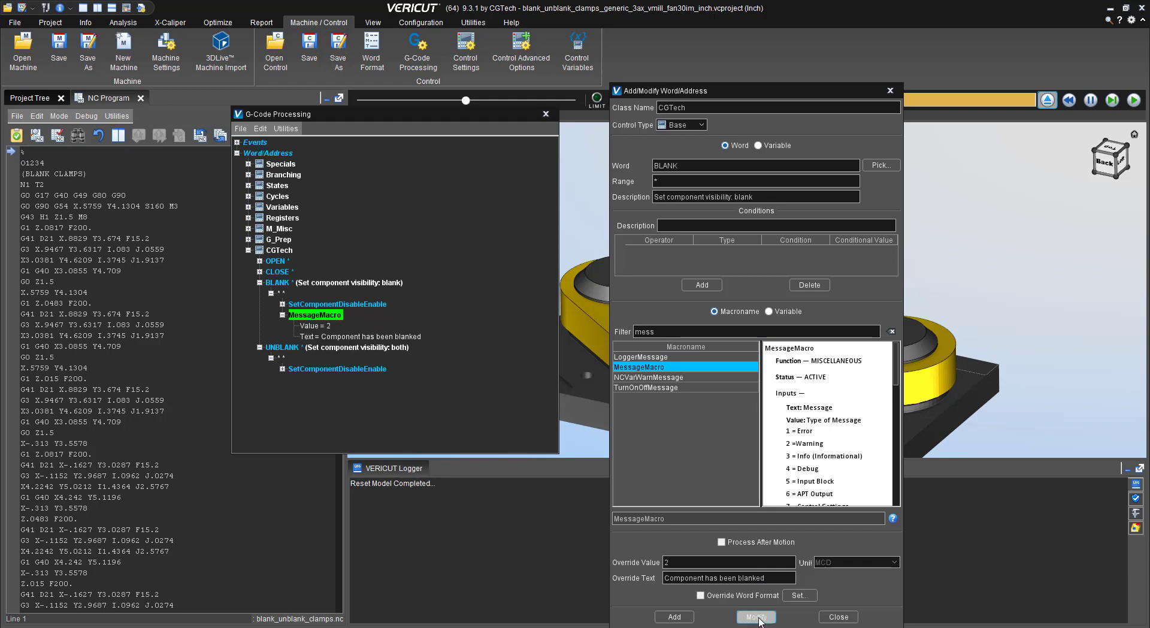
left_click(837, 617)
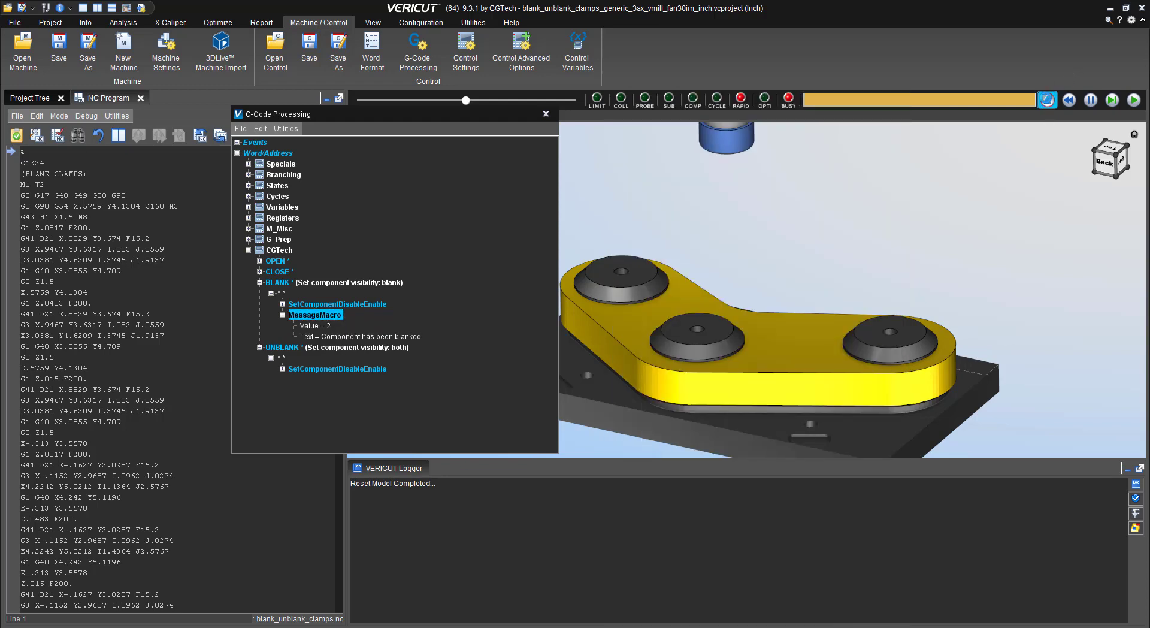
- Run to the warning-limit stop and trace the warning to the (BLANK CLAMPS) program line
left_click(1133, 100)
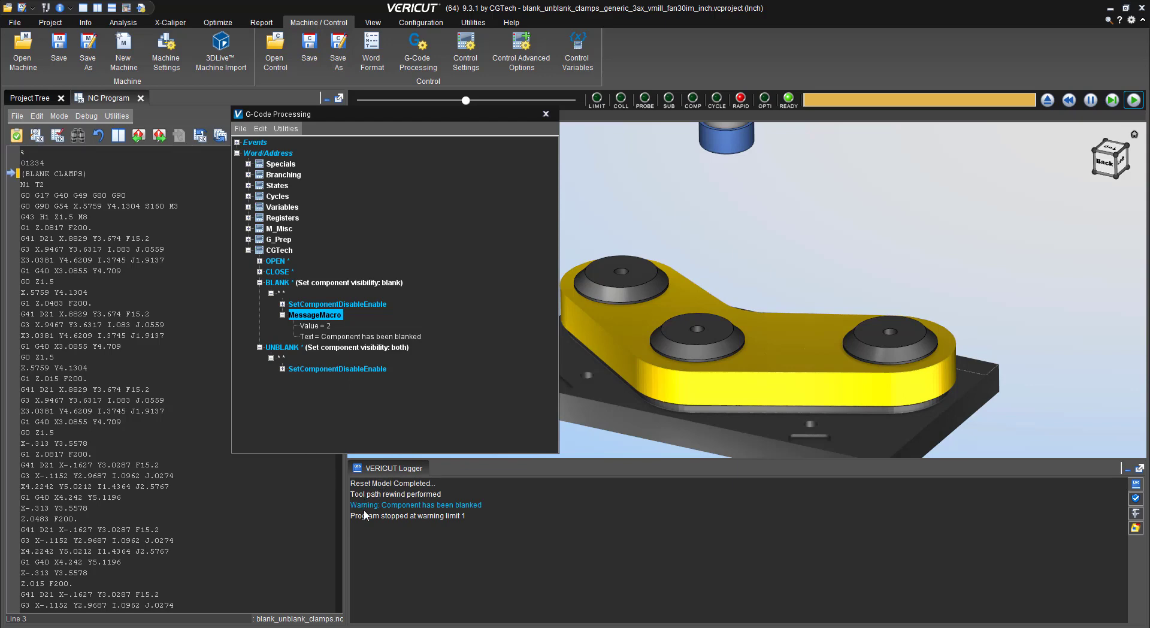
left_click(433, 509)
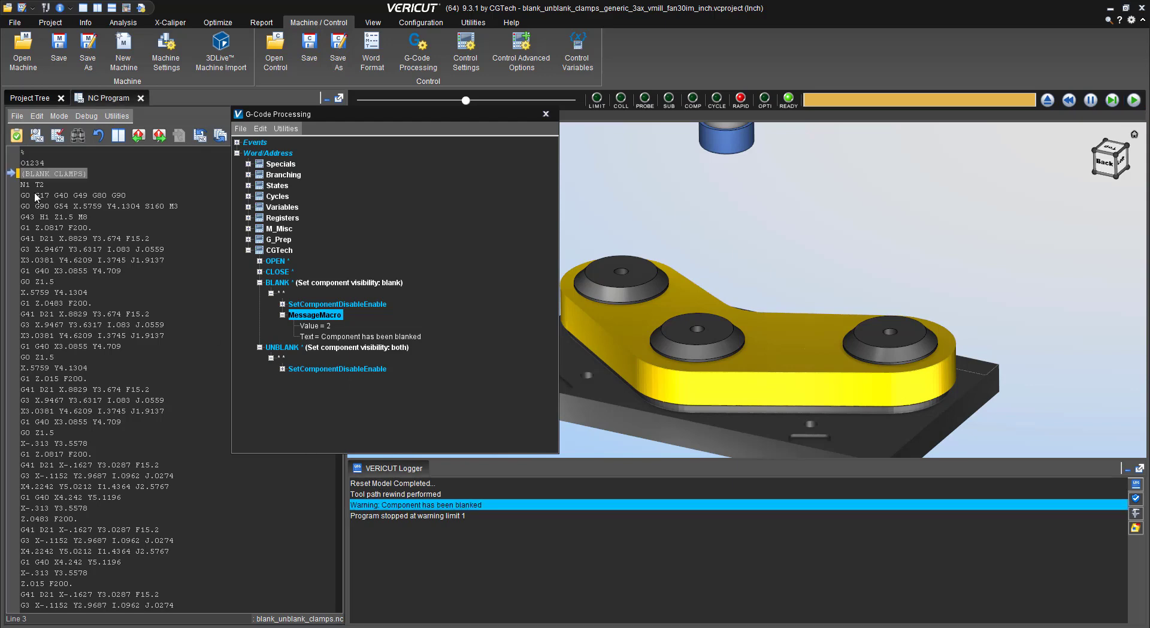